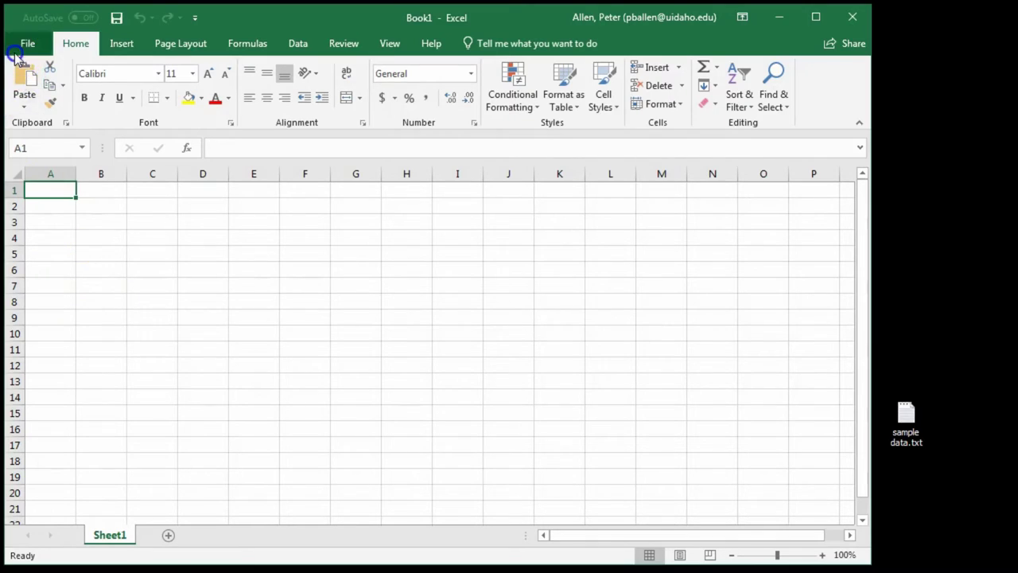
Open sample data.txt from the Desktop folder, listing all file types
click(19, 47)
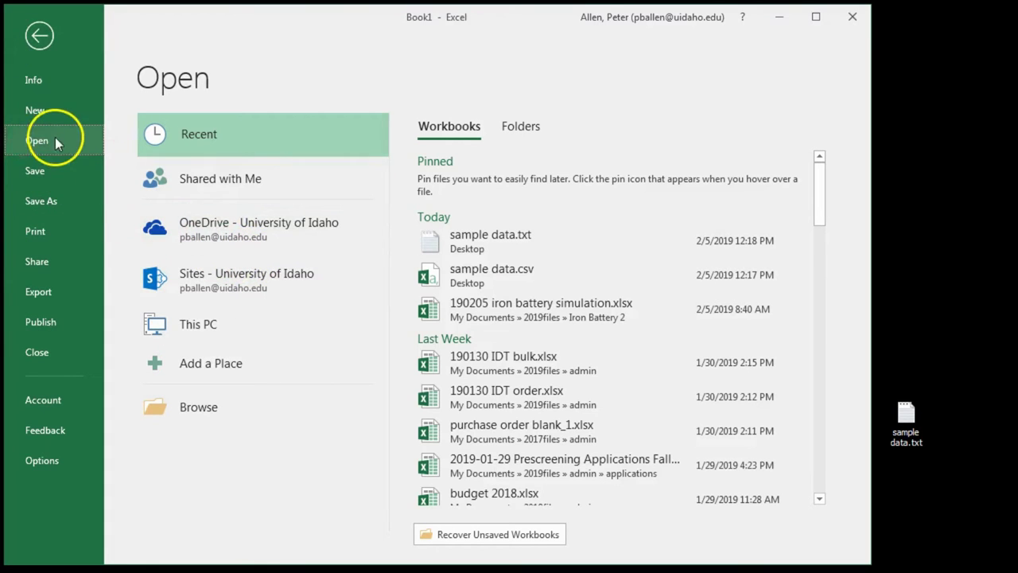
click(172, 419)
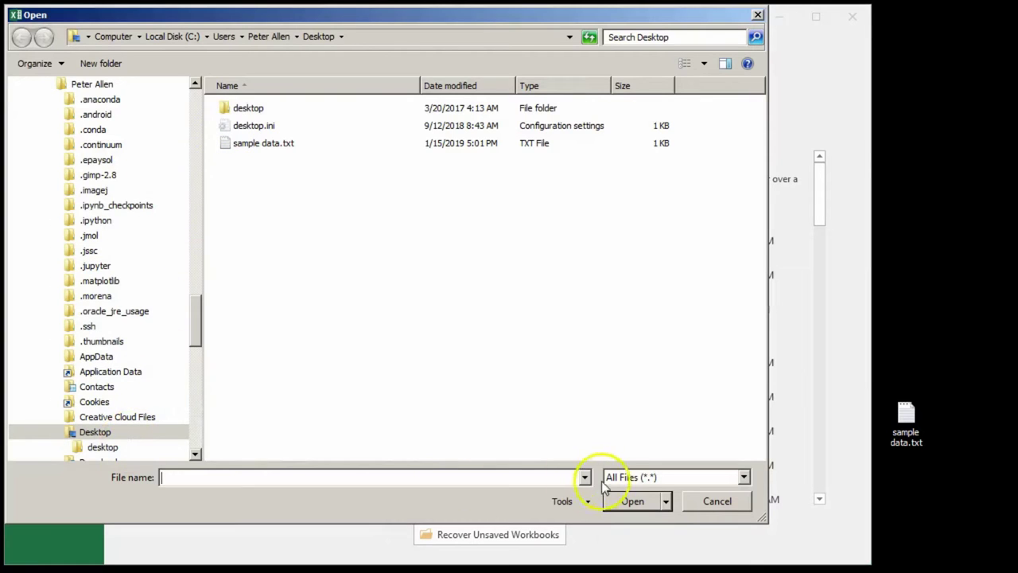
click(688, 479)
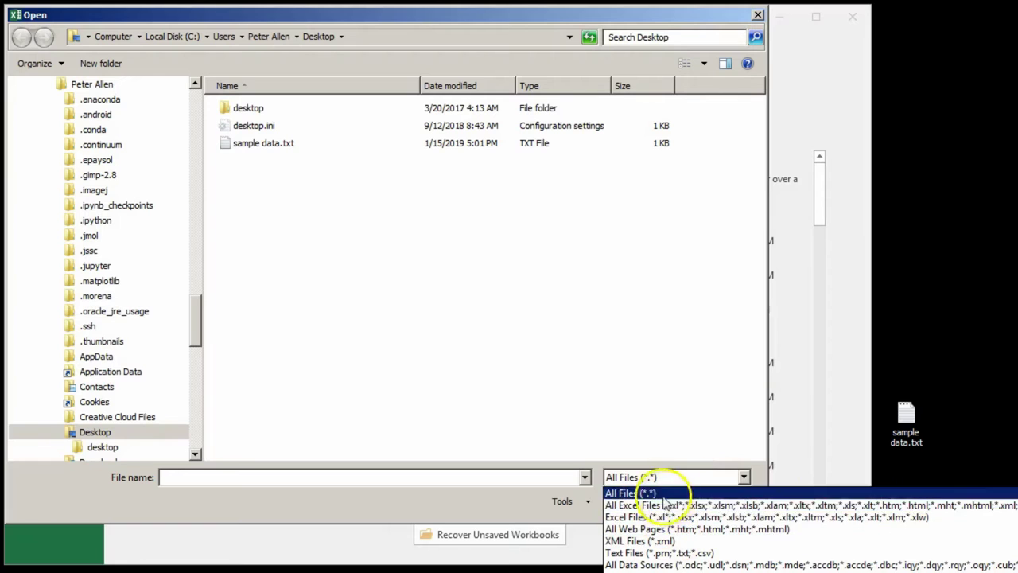
click(645, 492)
double_click(268, 150)
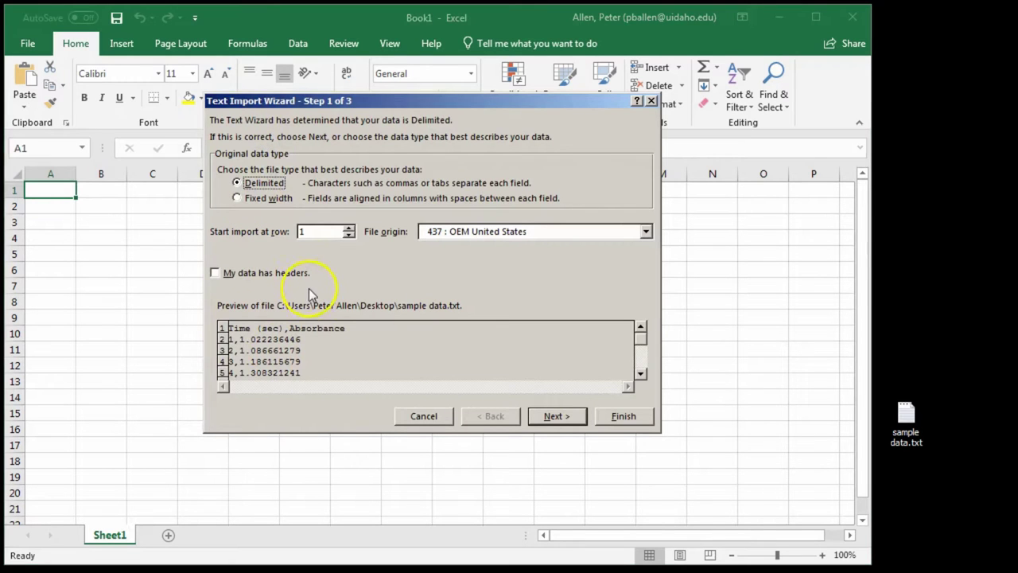
Import the text file as delimited data, adding comma as a delimiter, and finish the import
click(543, 419)
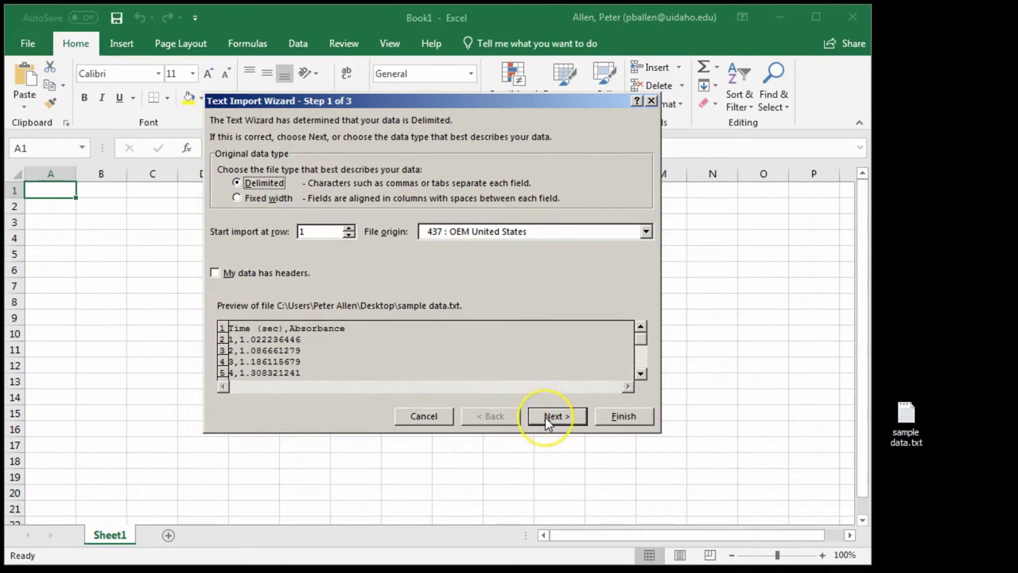
click(545, 419)
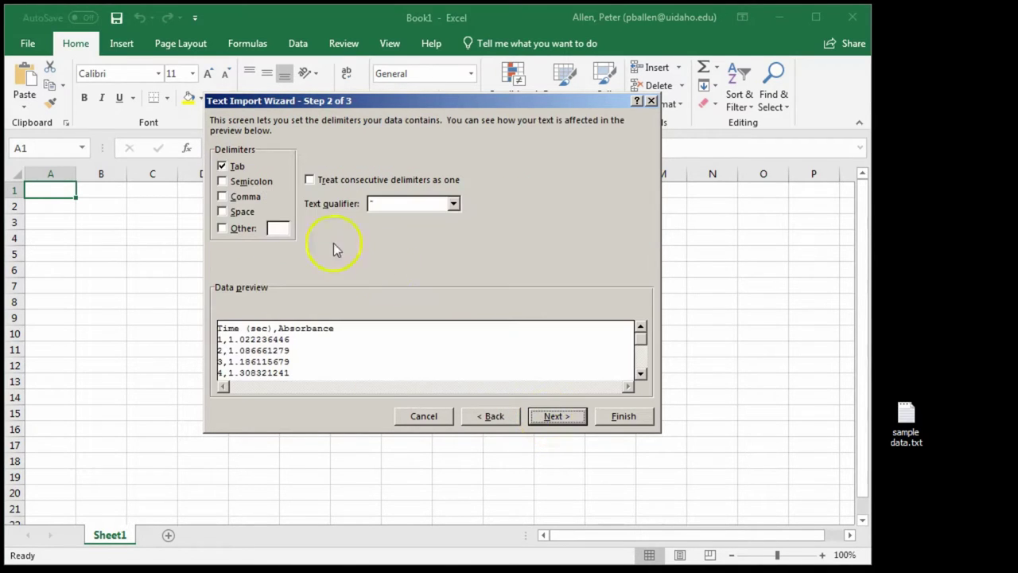
click(223, 197)
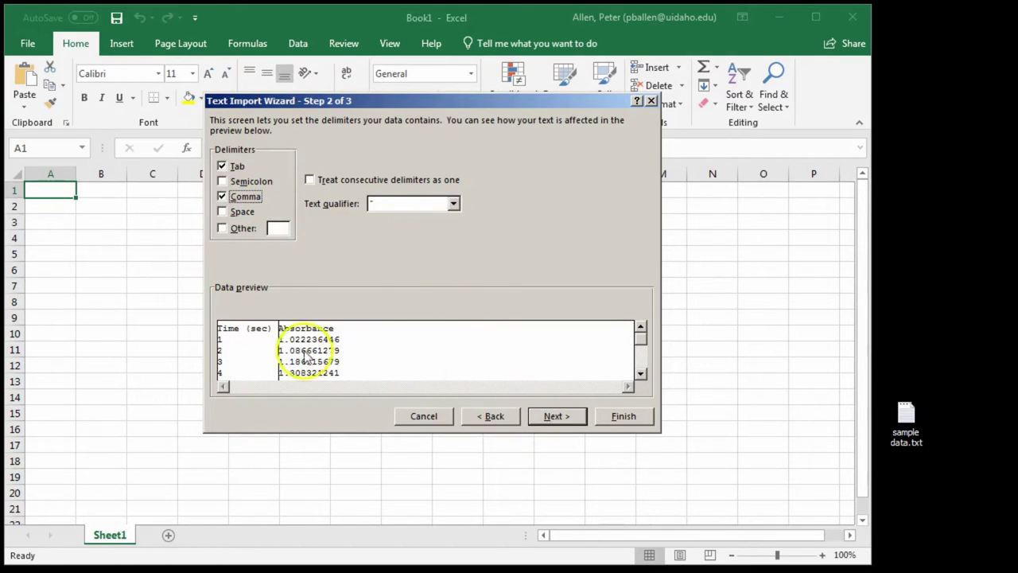
click(628, 413)
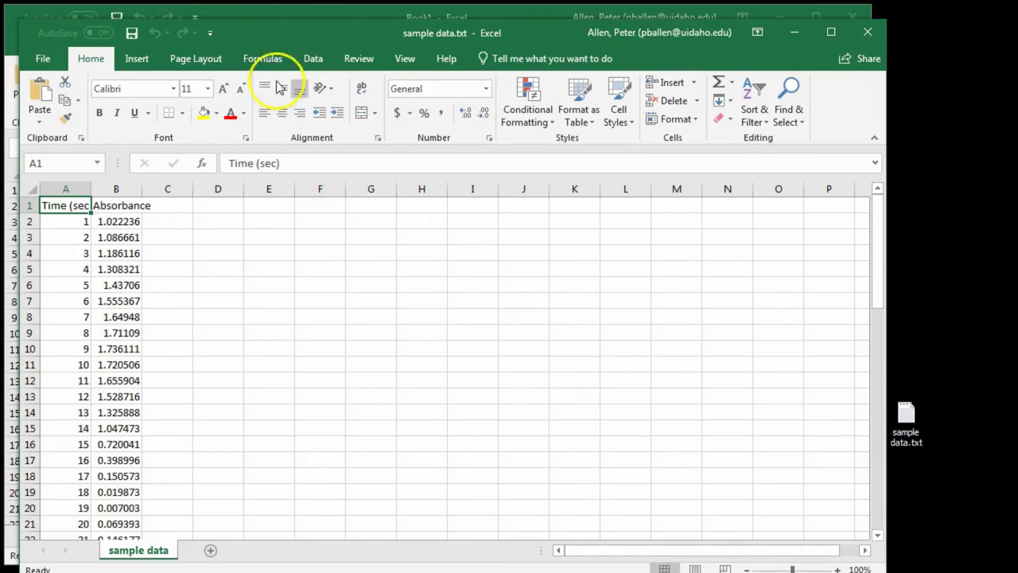
Insert a scatter chart with smooth lines and markers from the Time and Absorbance data in columns A and B
click(276, 29)
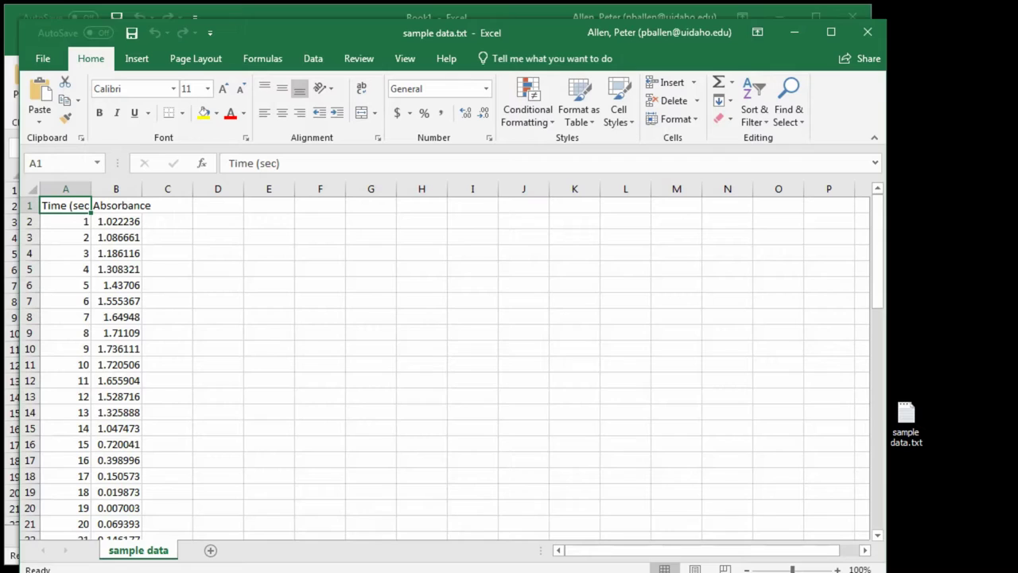
drag(471, 568, 471, 556)
drag(82, 189, 106, 188)
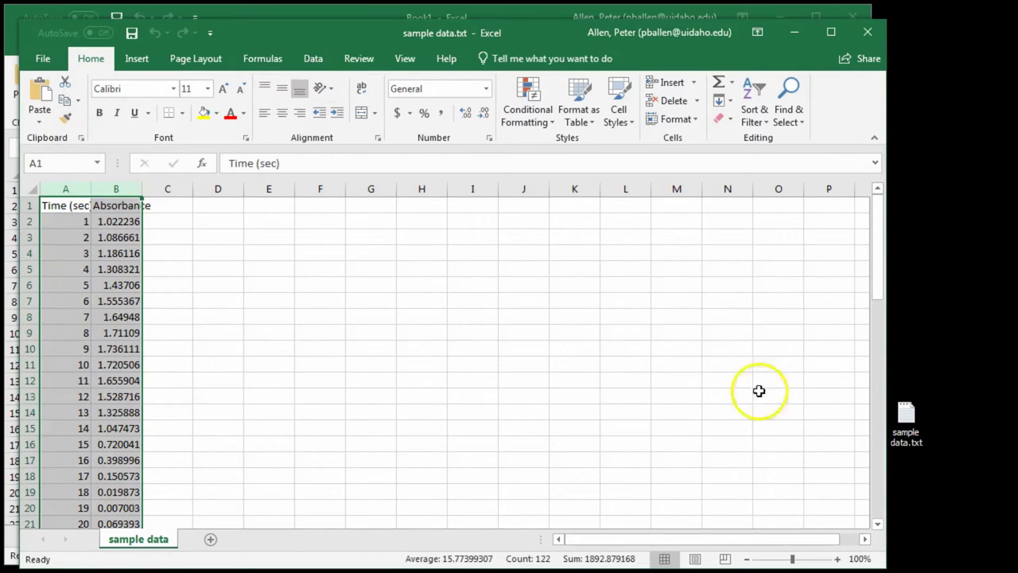
click(137, 58)
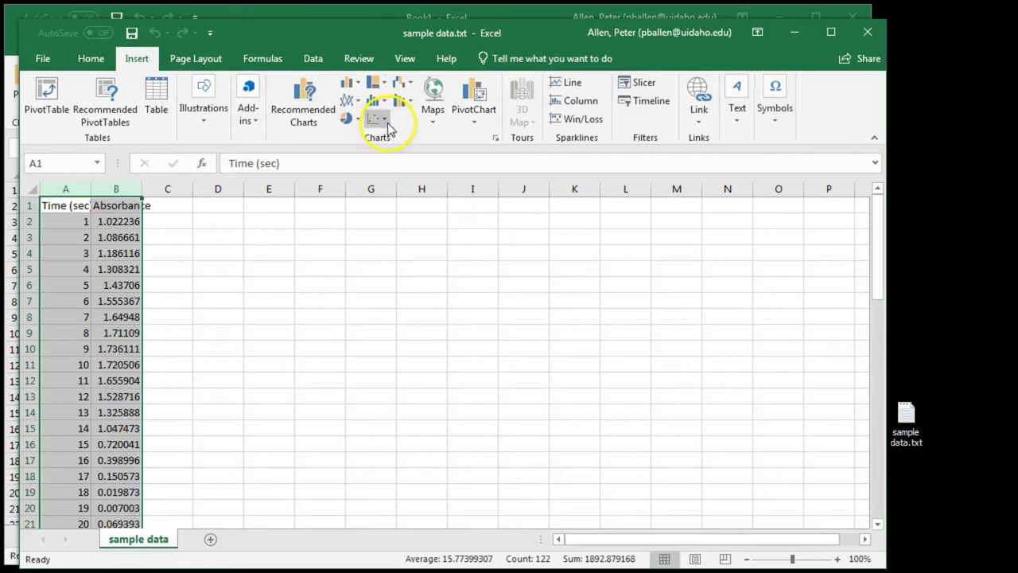
click(385, 120)
click(430, 169)
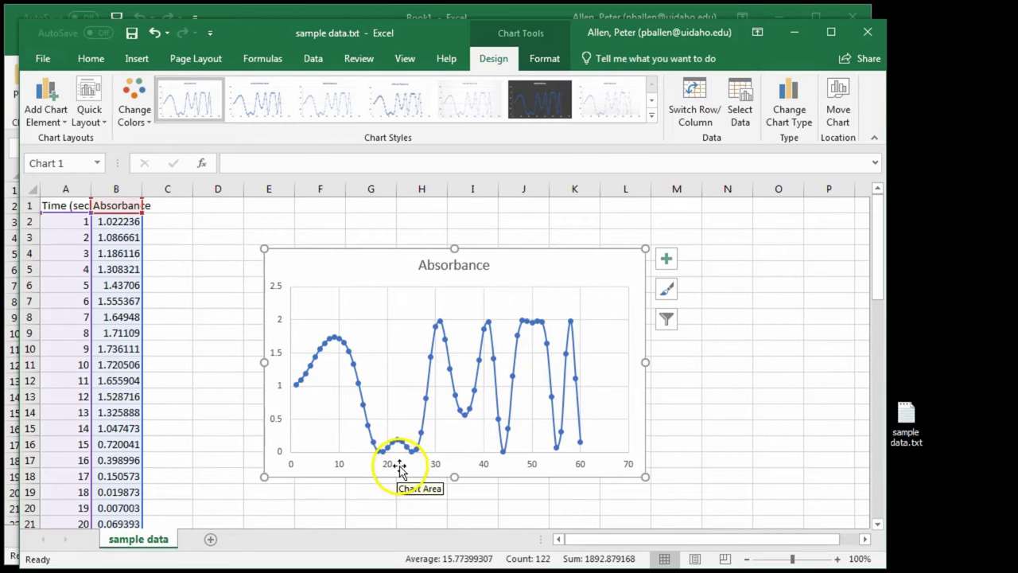
Remove the vertical and horizontal gridlines from the Absorbance chart
click(387, 315)
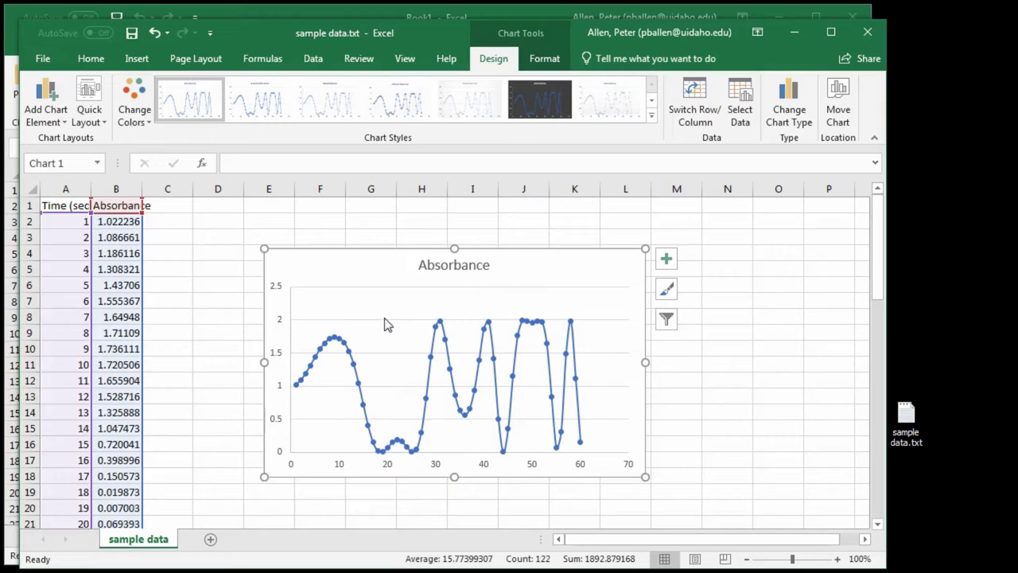
click(384, 321)
click(356, 375)
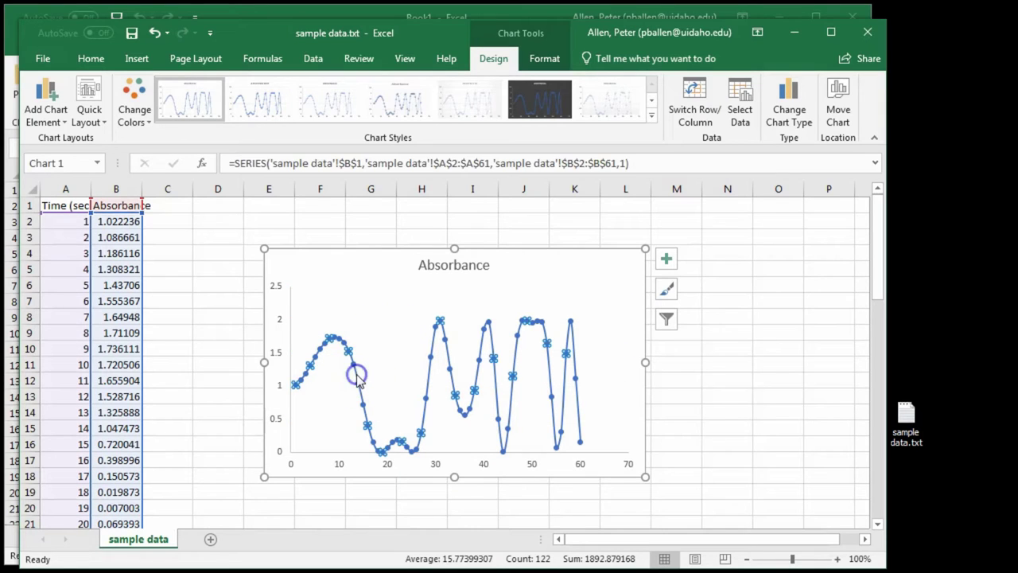
Change the chart type to plain Scatter with markers only and no connecting lines
right_click(364, 260)
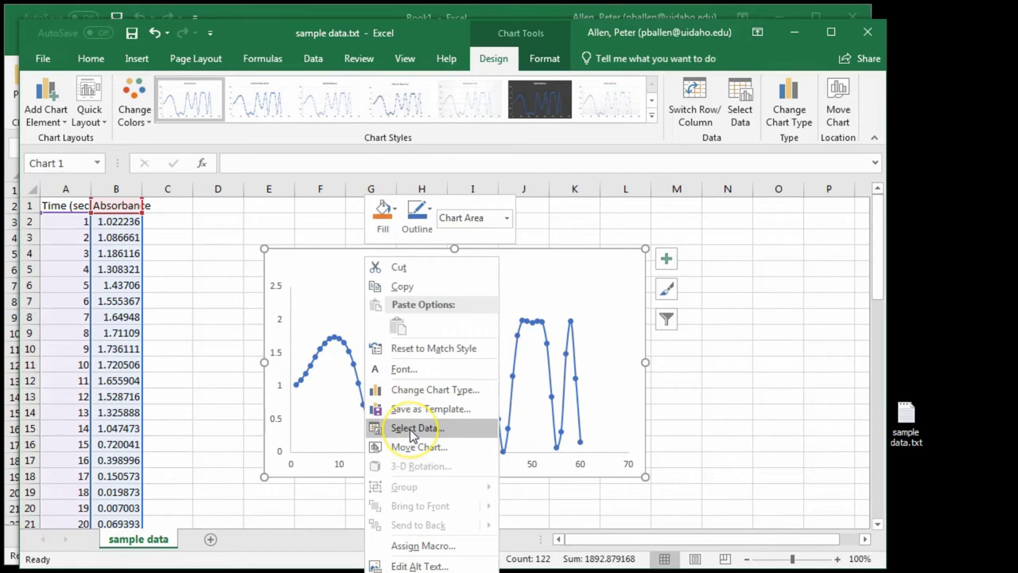
click(416, 390)
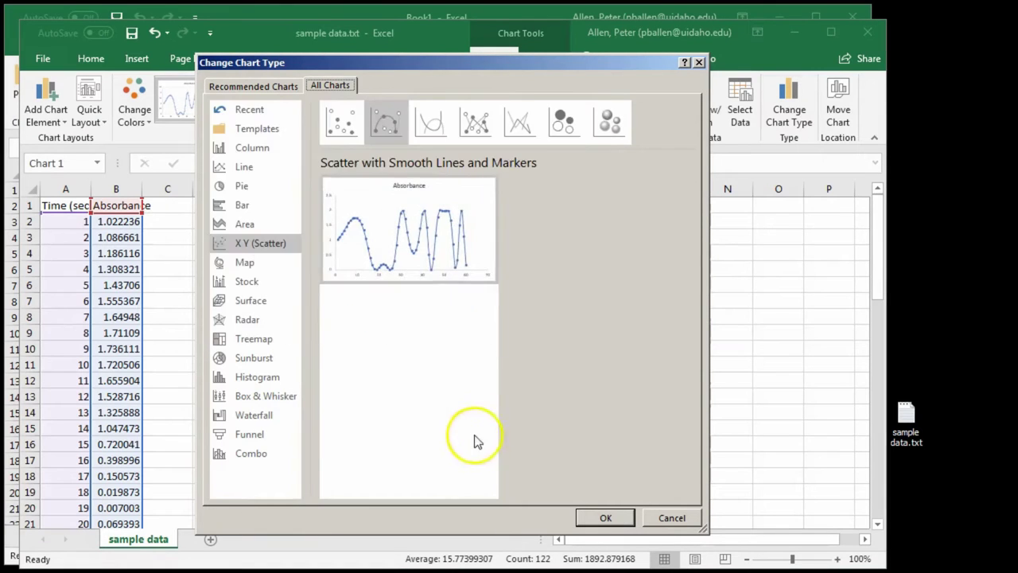
click(341, 119)
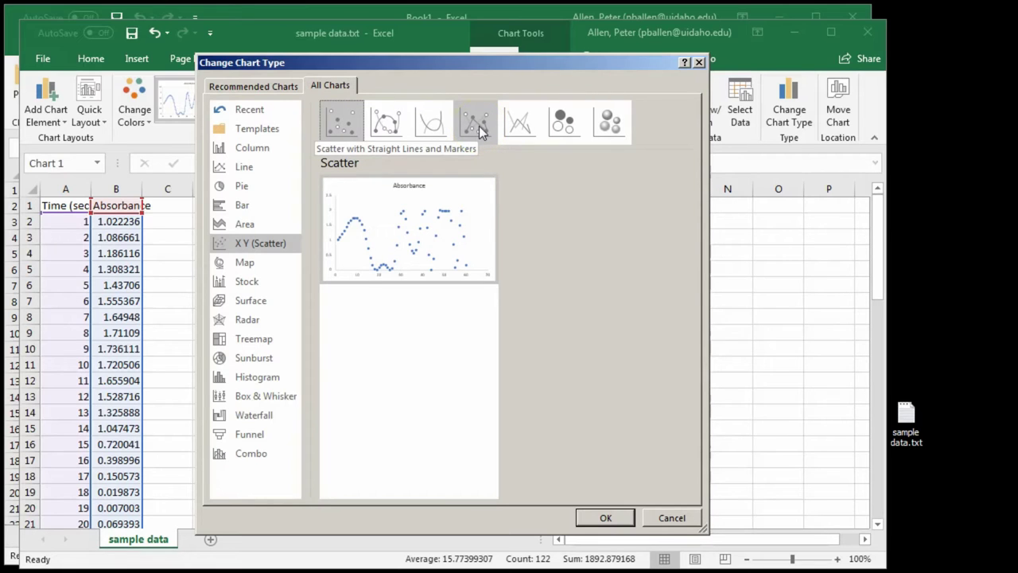
click(605, 517)
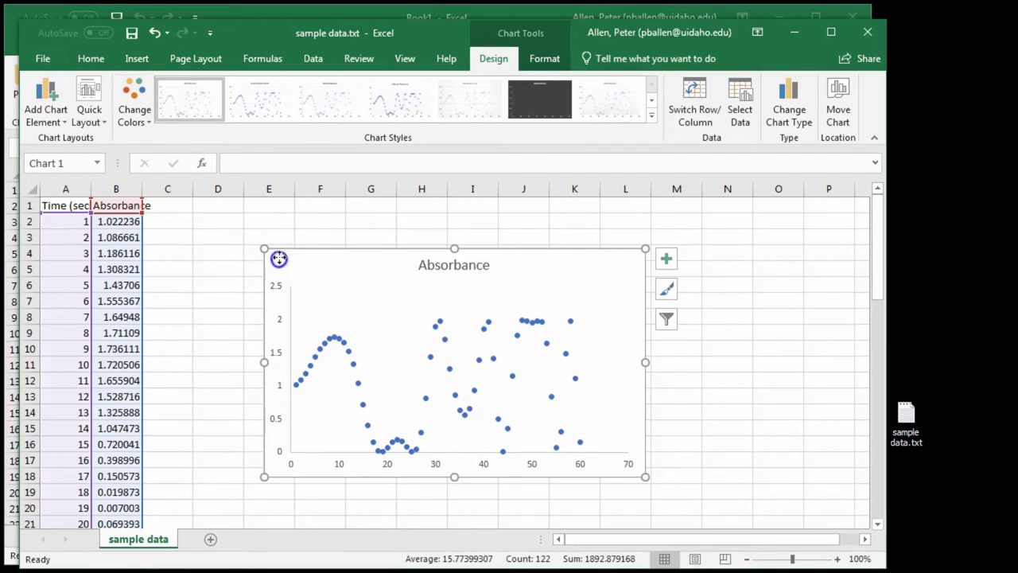
Increase the font size of all the chart's text to 12
click(91, 58)
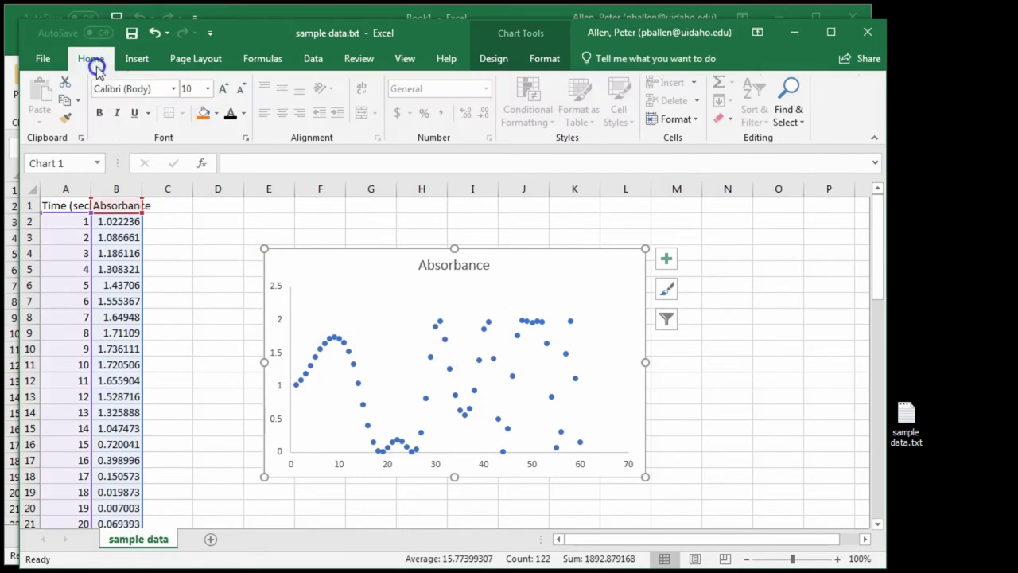
click(225, 89)
click(225, 89)
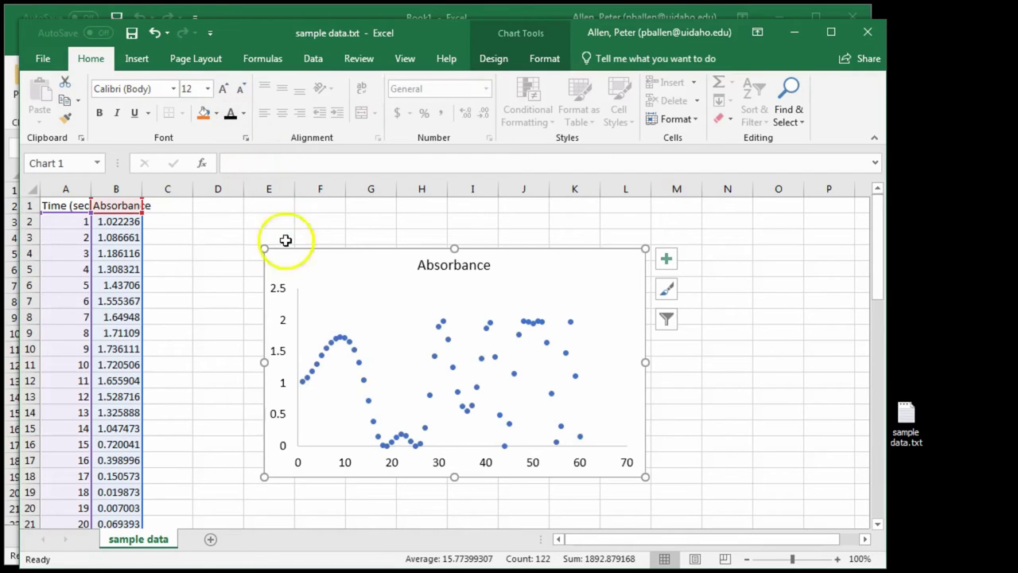
Delete the Absorbance title from the chart and close the formatting pane
click(445, 281)
click(445, 280)
click(422, 267)
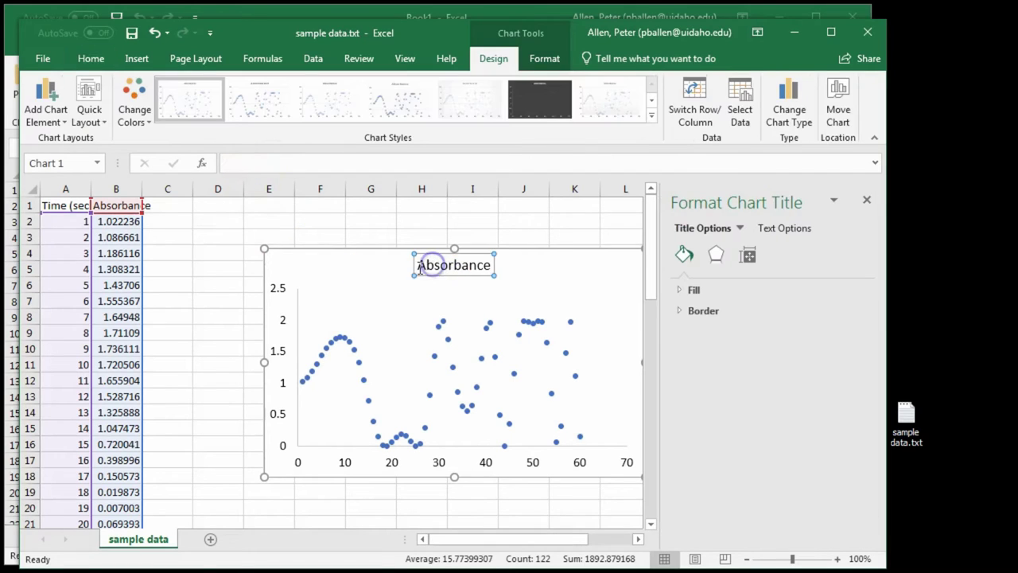
click(417, 279)
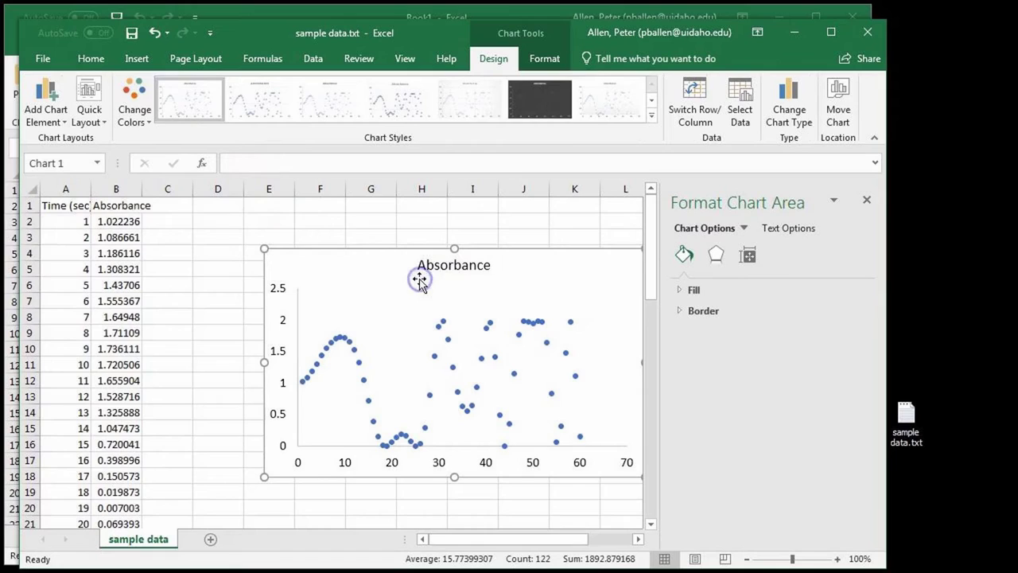
click(450, 266)
click(461, 277)
key(Delete)
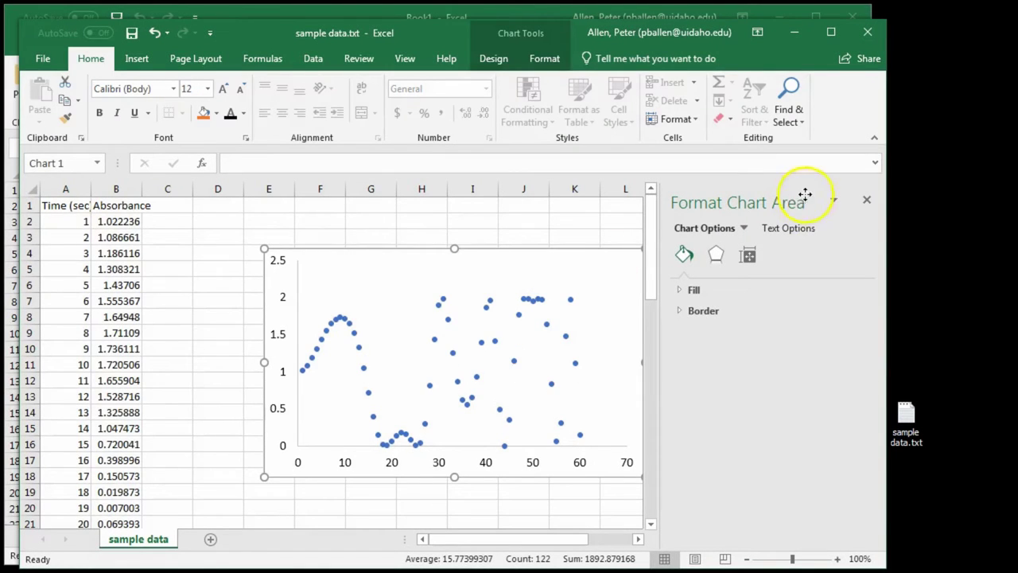
click(866, 199)
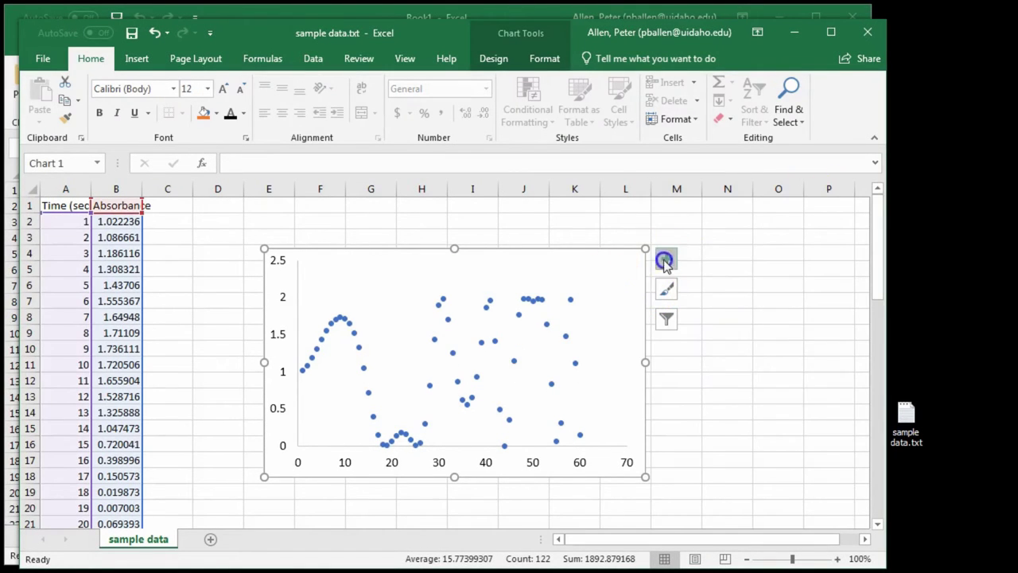
Add axis titles to the chart, naming the vertical axis "Absorbance" and the horizontal axis "Time (sec)"
click(666, 258)
click(705, 293)
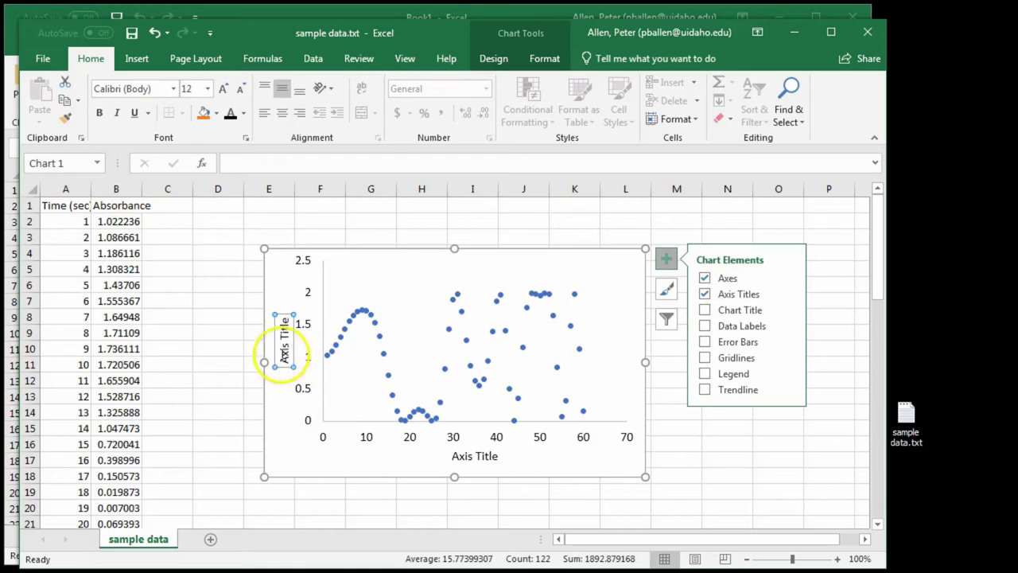
click(284, 356)
text(Absorbance)
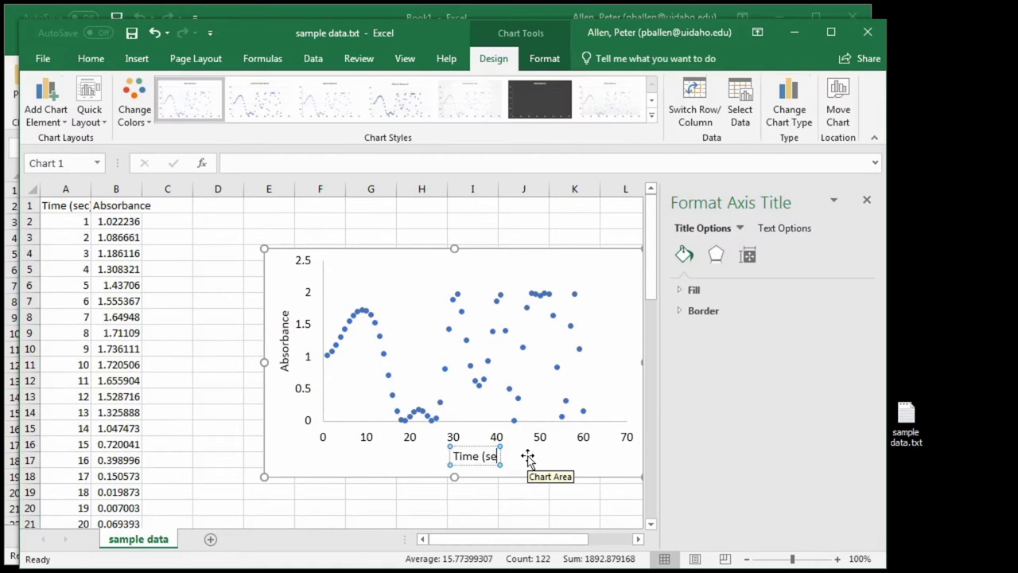
text(c))
key(Escape)
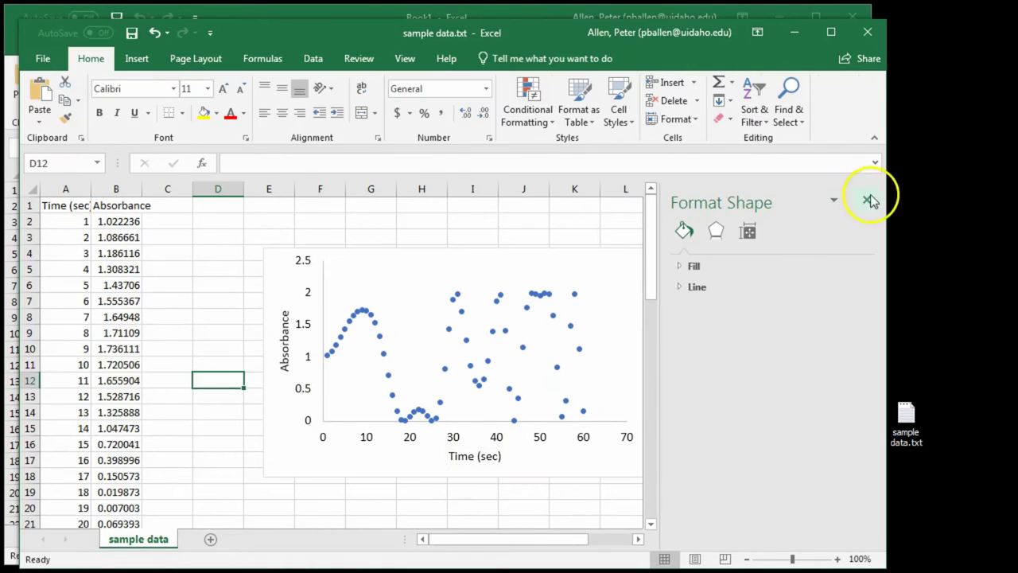
click(867, 200)
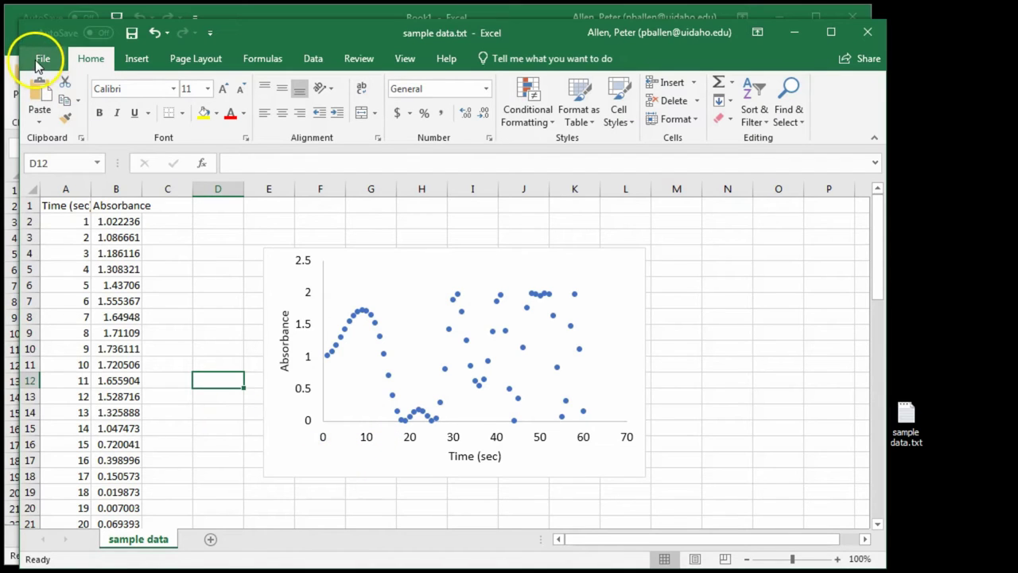
Save the chart as a template, replacing proper line and data.crtx, and delete the chart from the sheet
right_click(274, 253)
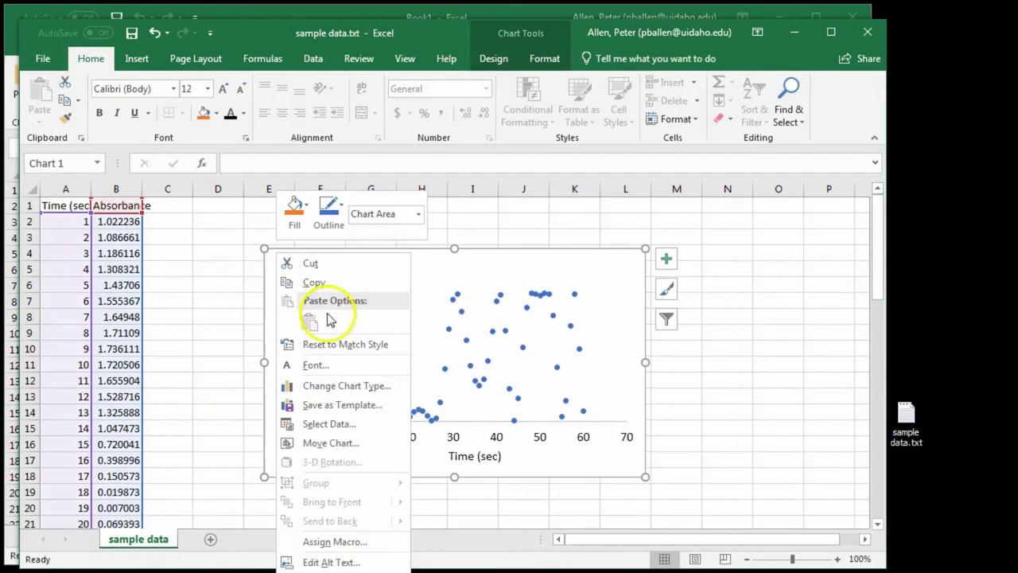
click(350, 406)
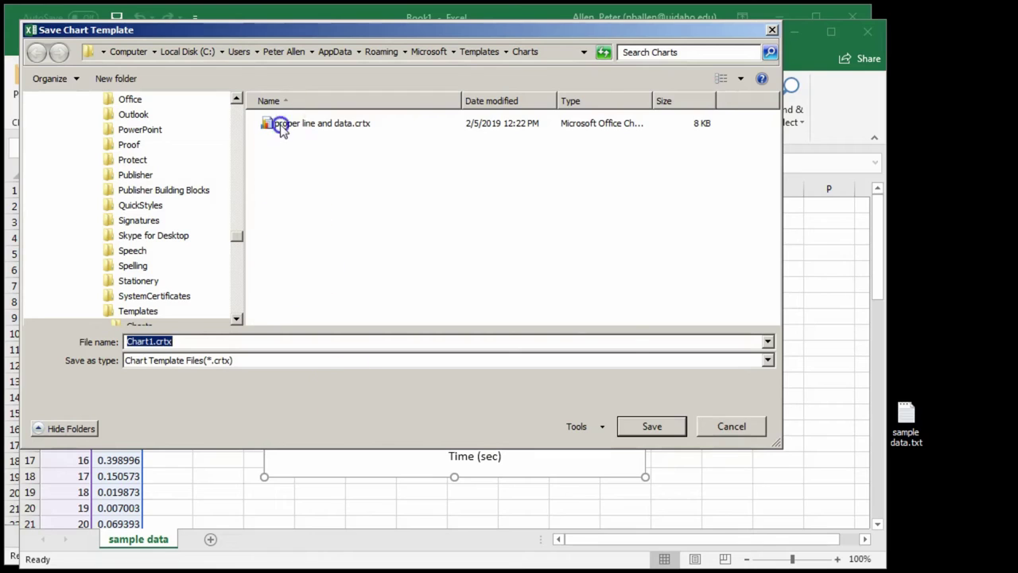
double_click(282, 125)
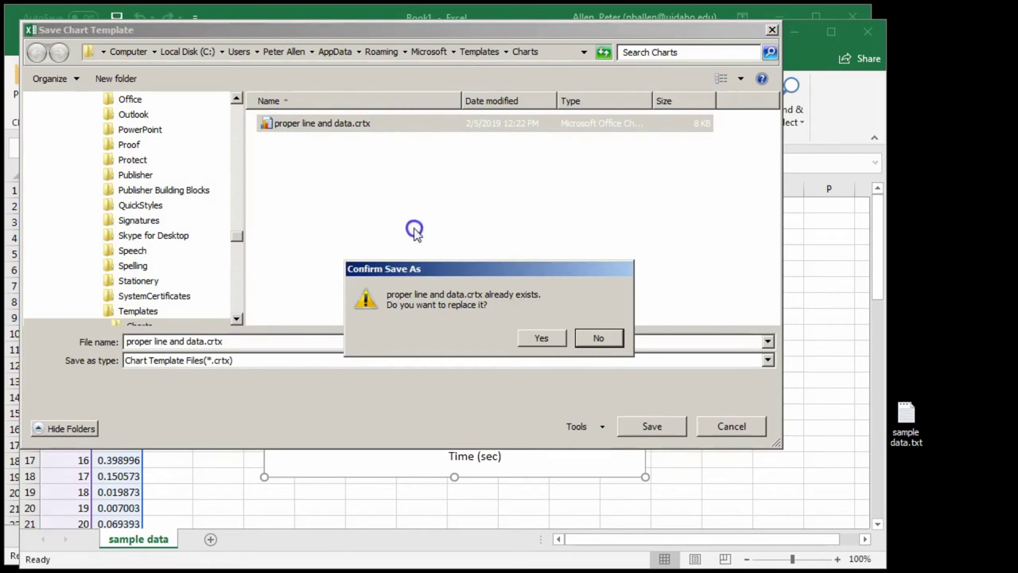
click(558, 347)
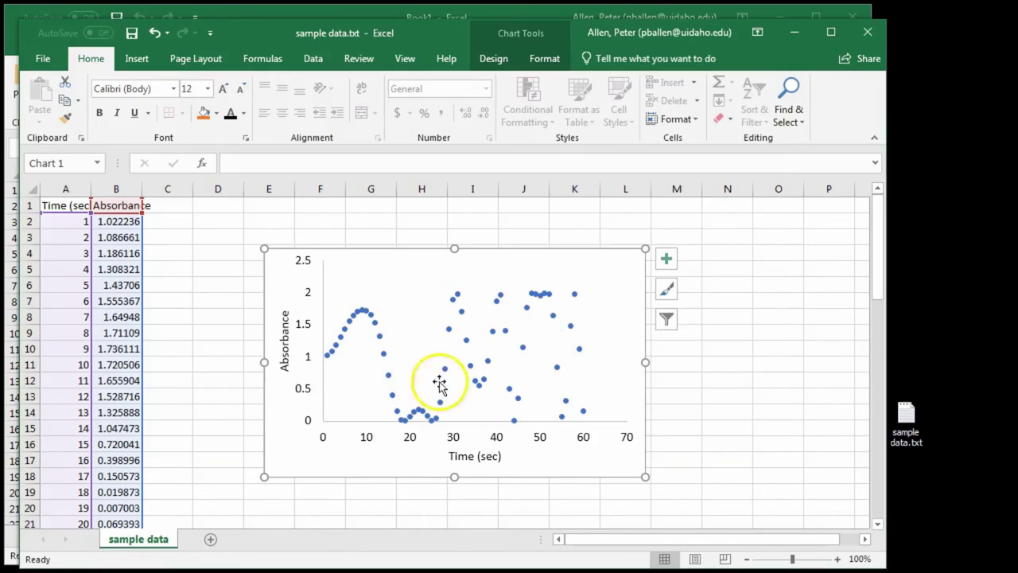
key(Delete)
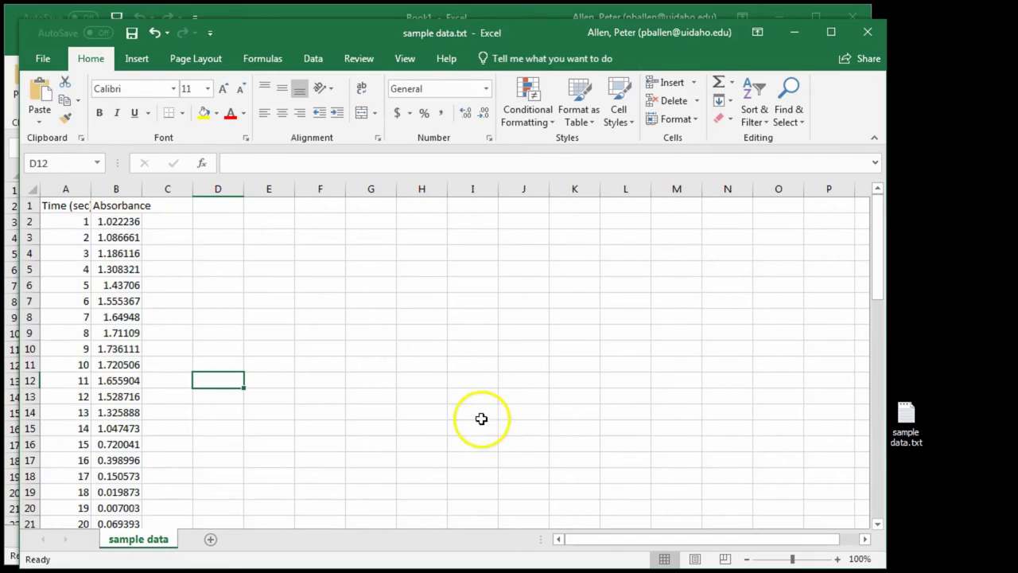
Insert a markers-only scatter chart from the Time (sec) and Absorbance data in columns A and B
drag(76, 189, 116, 189)
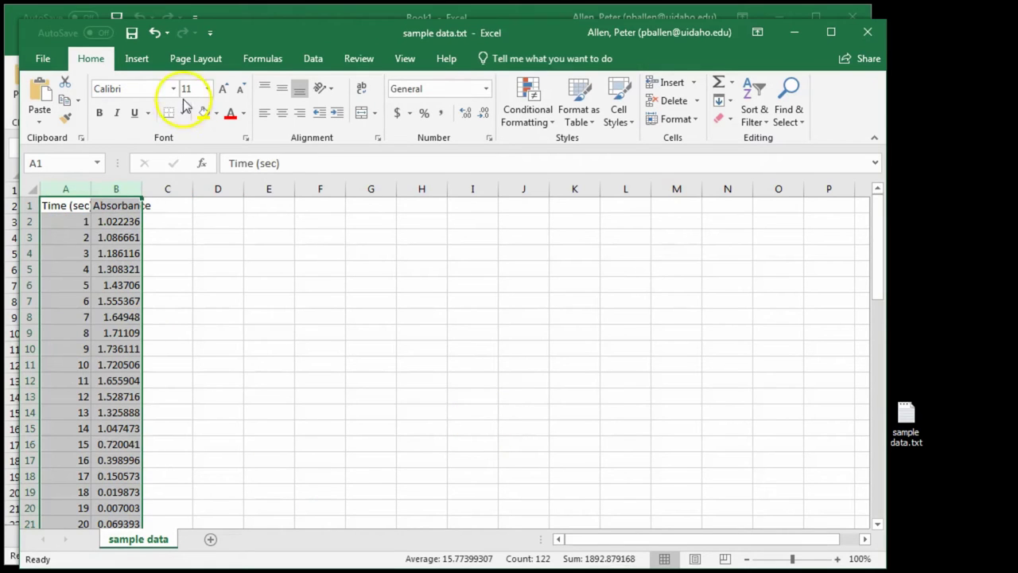
click(138, 59)
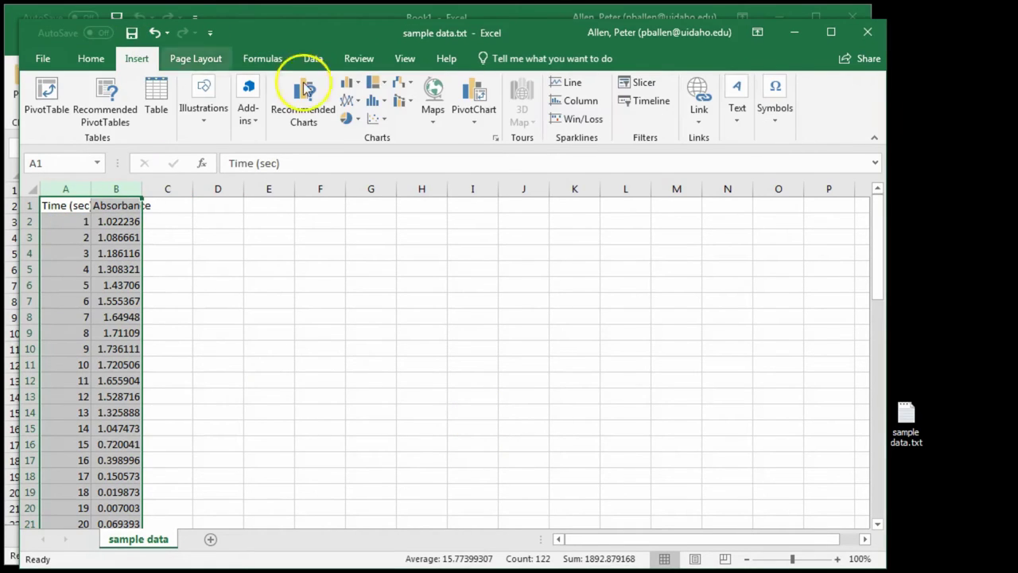
click(380, 117)
click(389, 159)
Change the new scatter chart's type to the saved chart template and deselect the chart
right_click(353, 271)
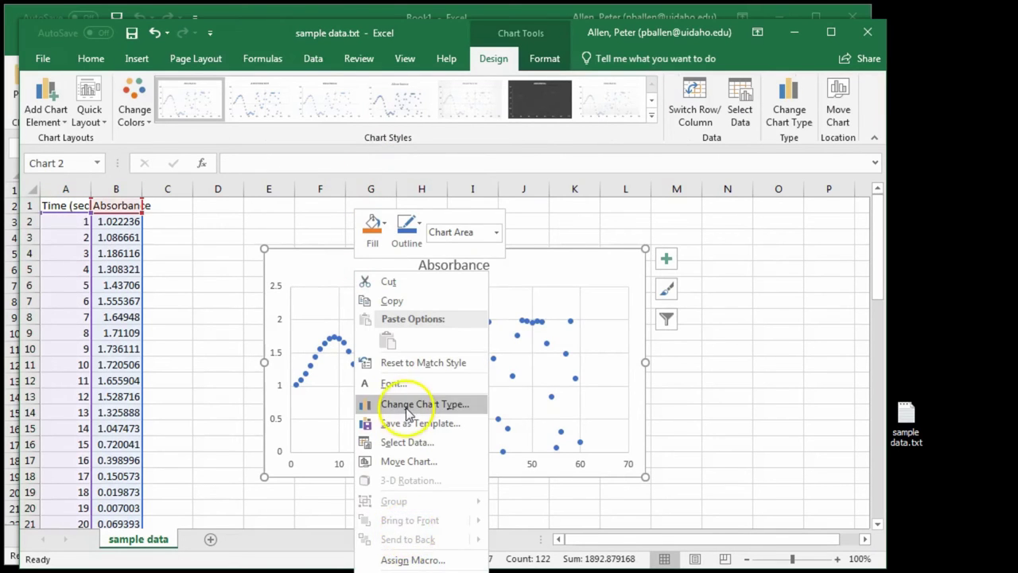
click(402, 404)
click(268, 130)
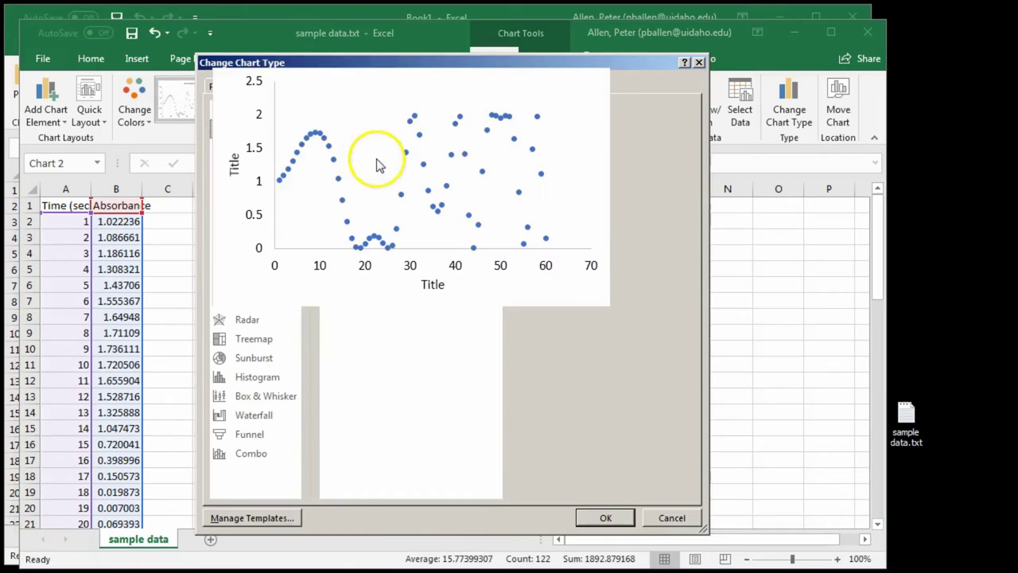
double_click(375, 159)
click(191, 507)
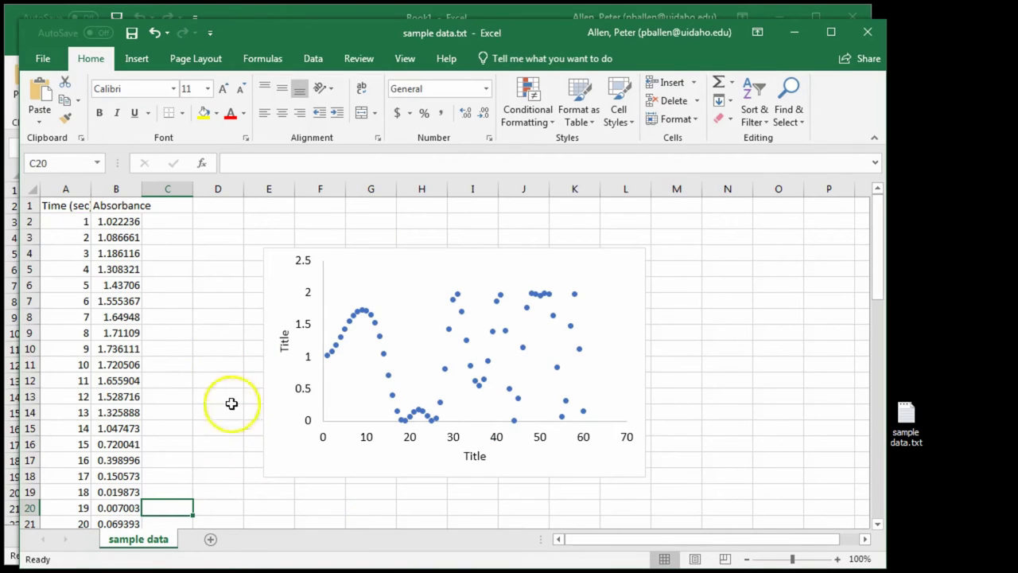
Rename the vertical axis title "Absorbance" and the horizontal axis title "Time (sec)", then close the formatting pane and deselect the chart
double_click(284, 344)
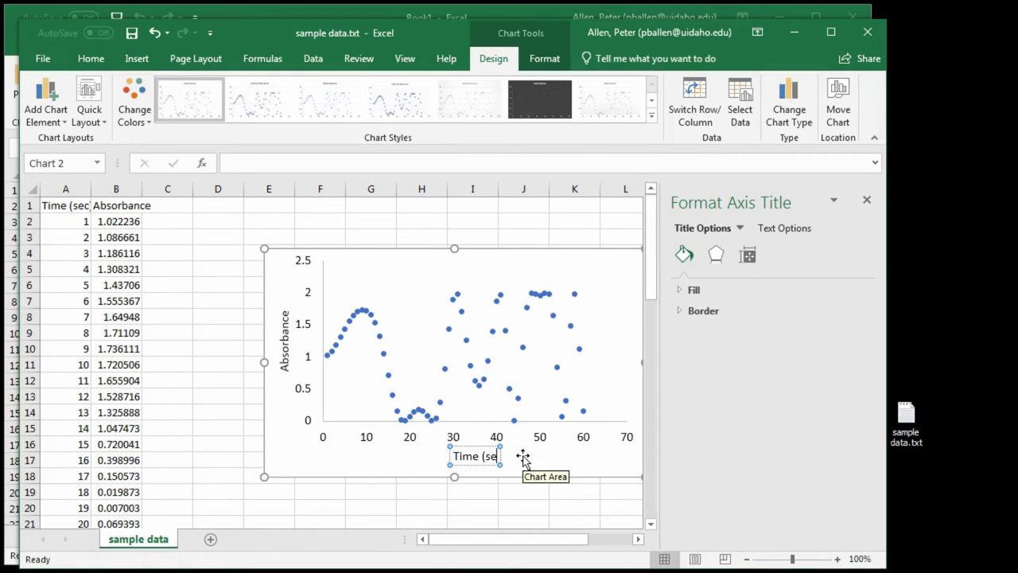
text(c))
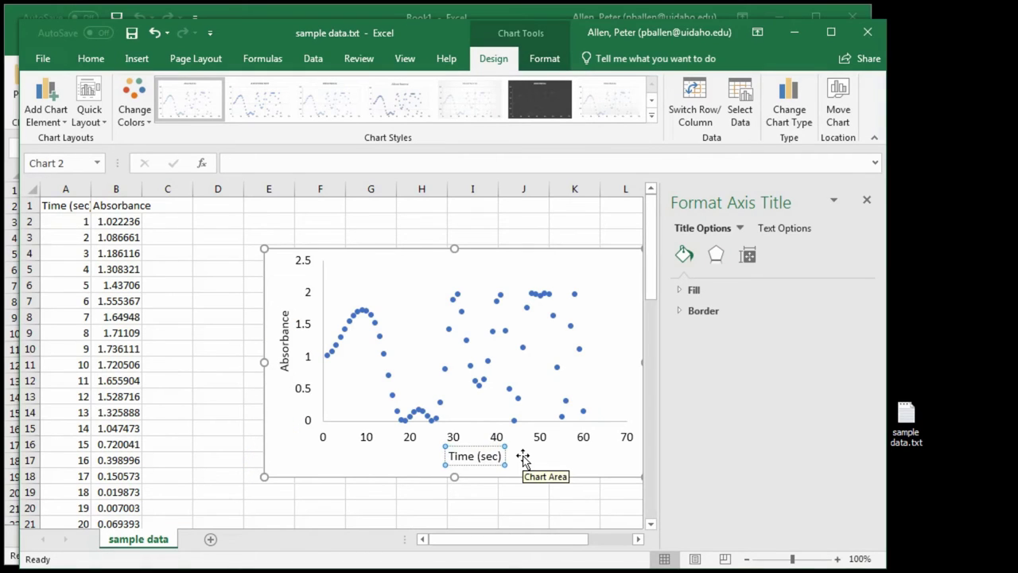
click(867, 200)
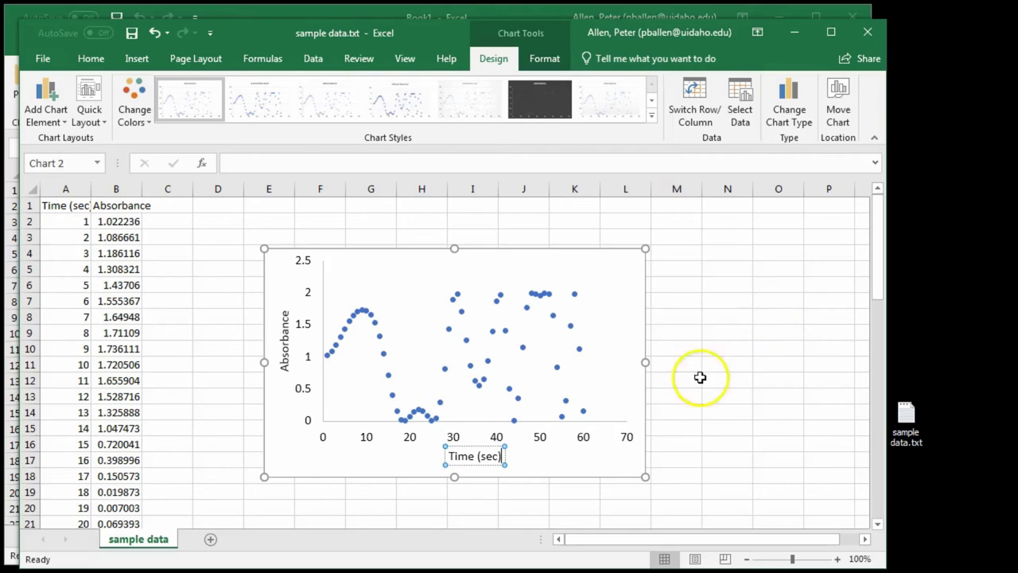
drag(705, 412, 676, 411)
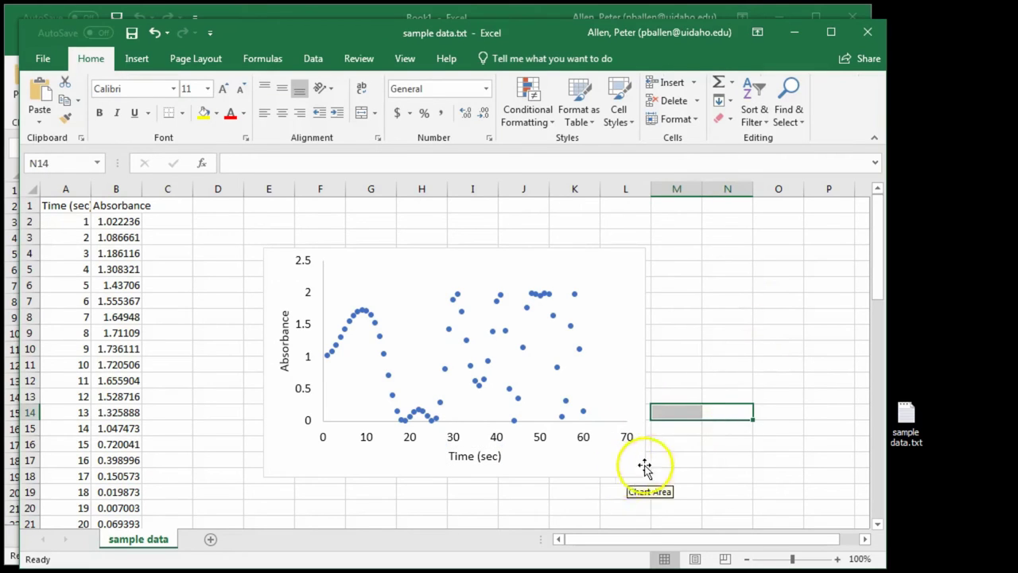